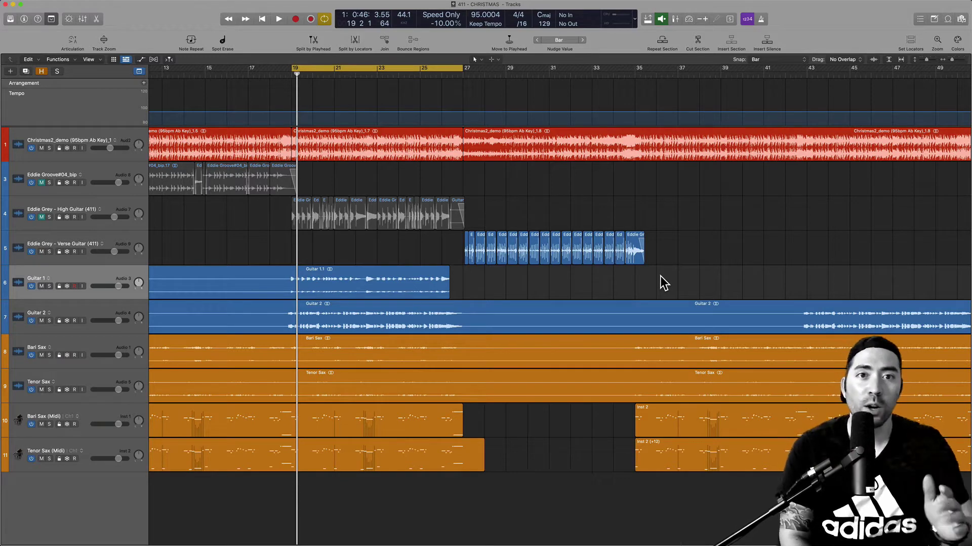
- Play the session at its current 44.1 kHz sample rate
click(404, 16)
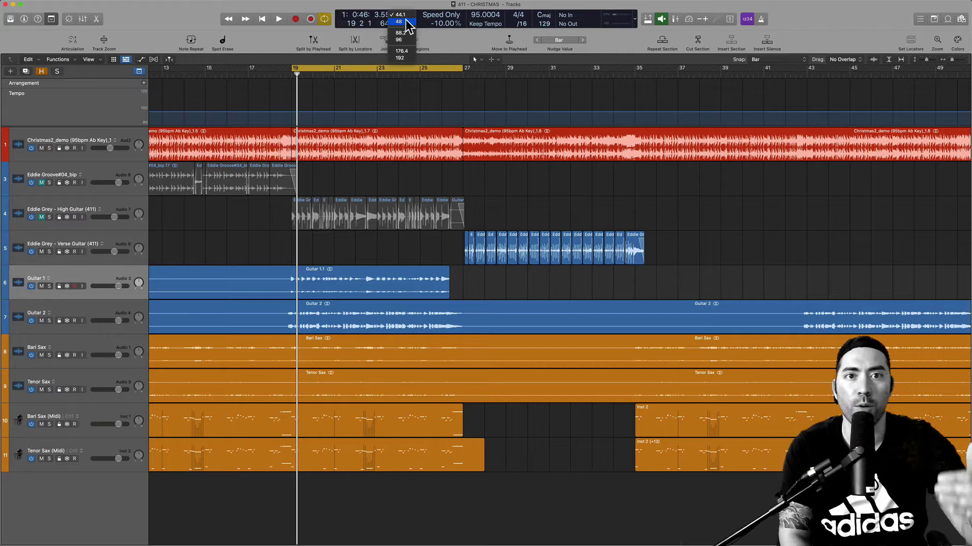
click(503, 187)
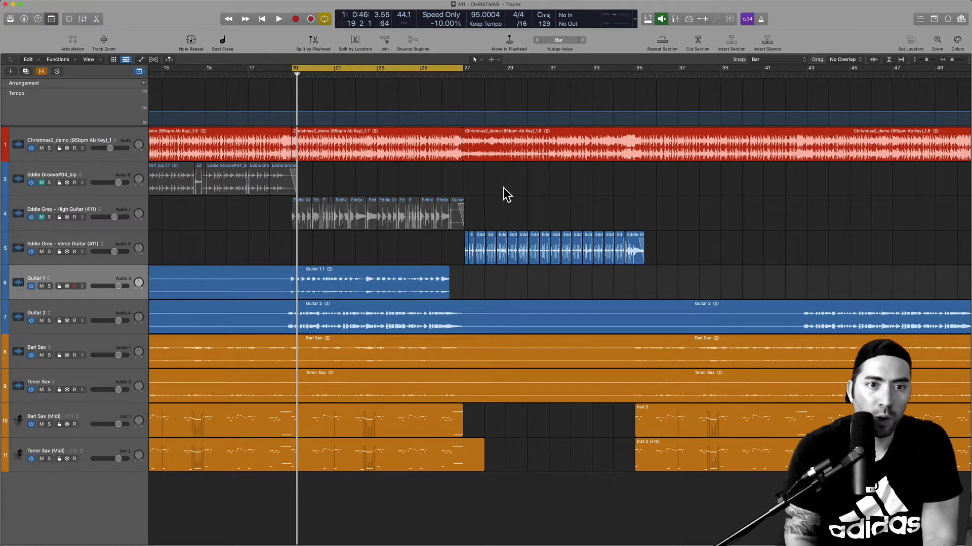
key(space)
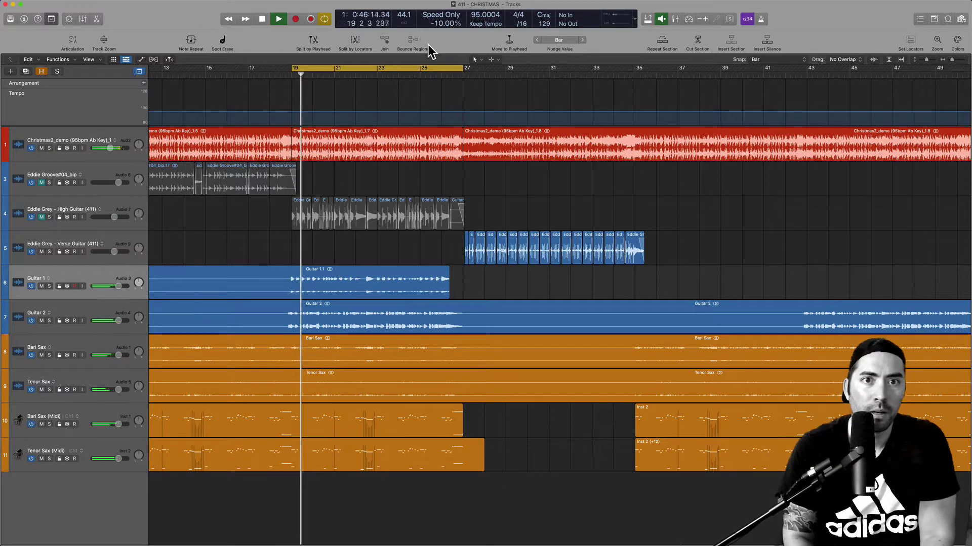
- Switch the session sample rate to 48 kHz and play it briefly for comparison
click(404, 15)
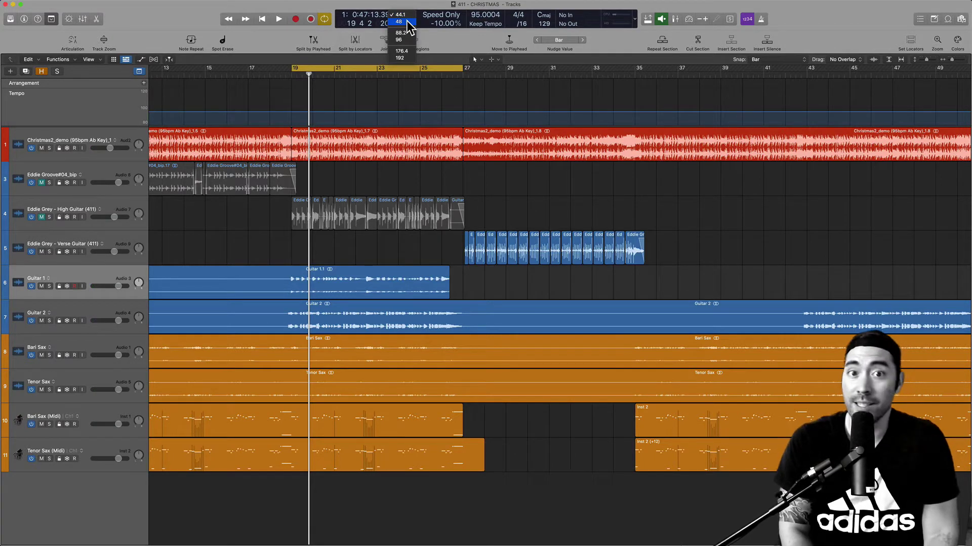
key(Escape)
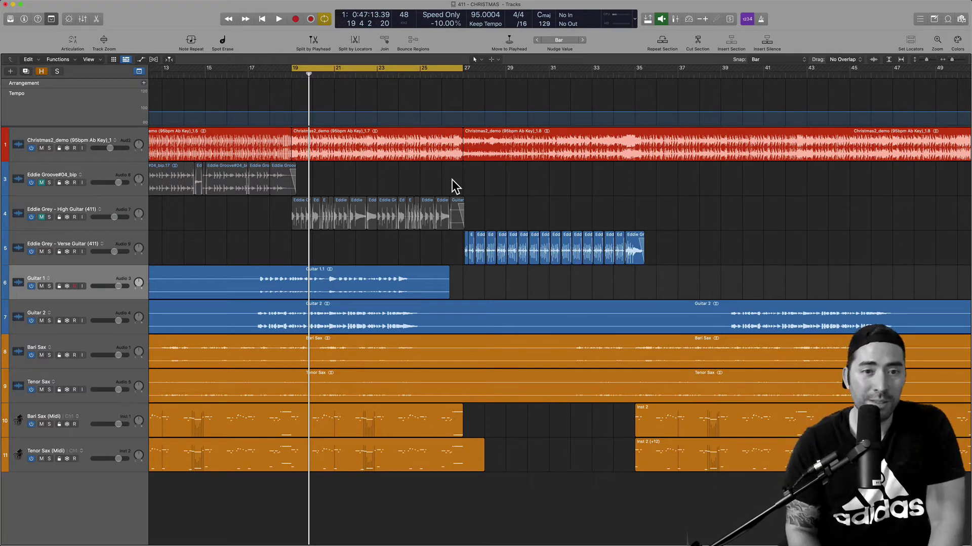
key(space)
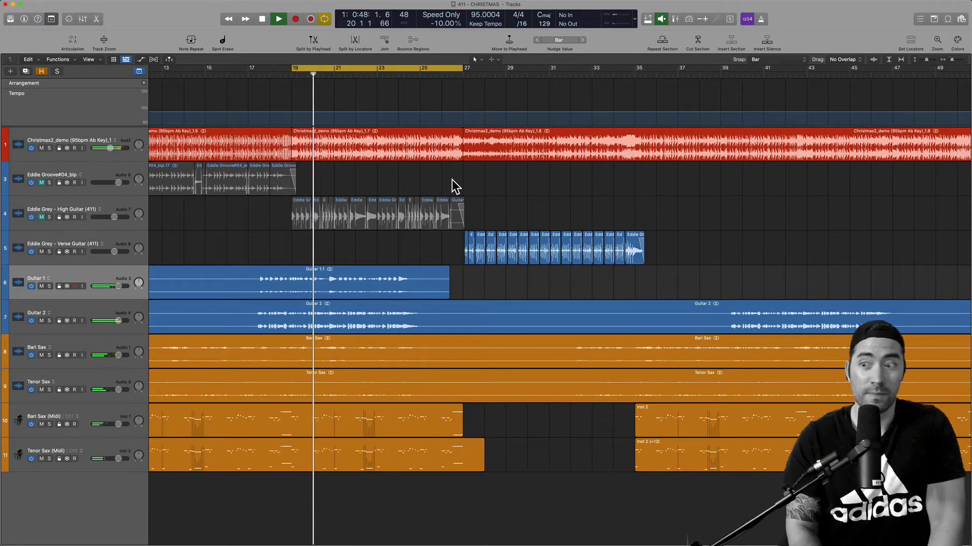
key(space)
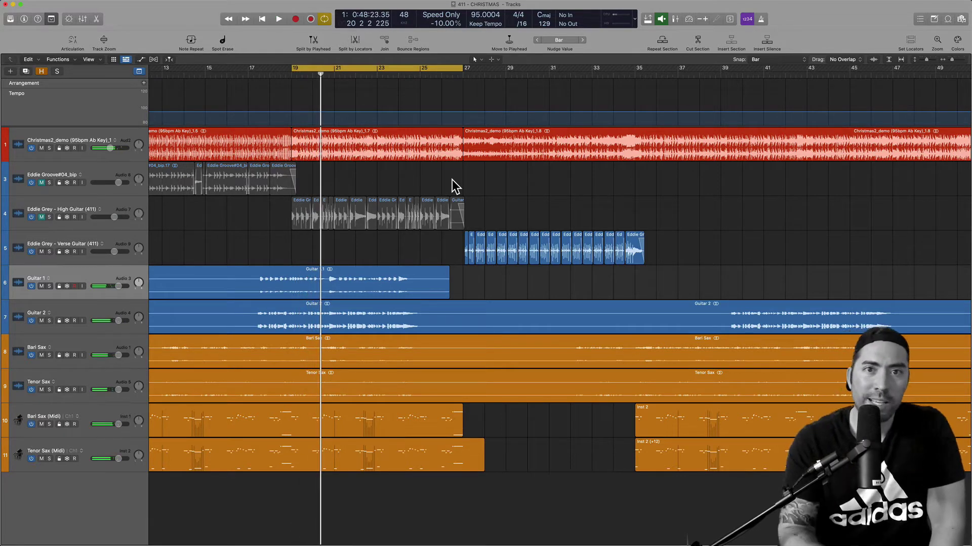
click(404, 16)
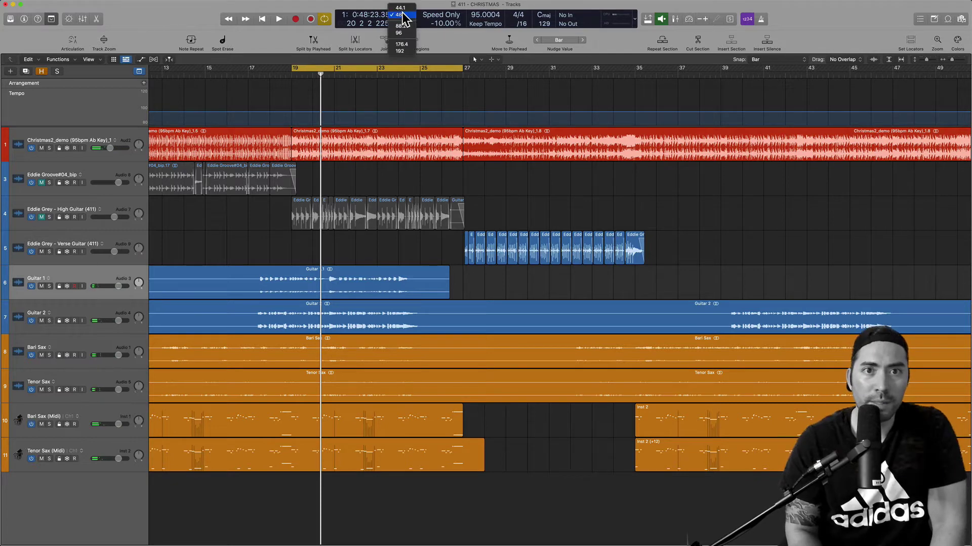
- Return the session to 44.1 kHz, play it briefly, and show the Project Audio file list
click(403, 8)
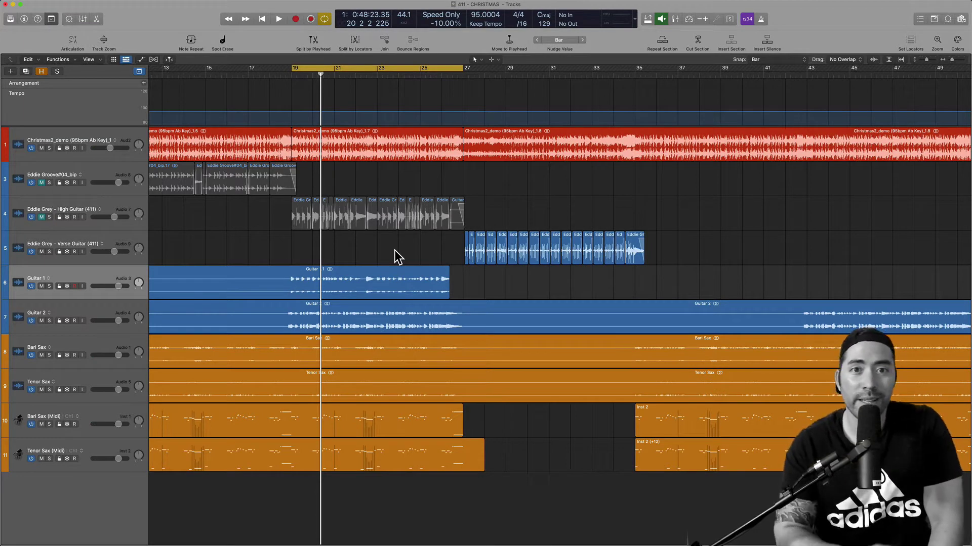
key(space)
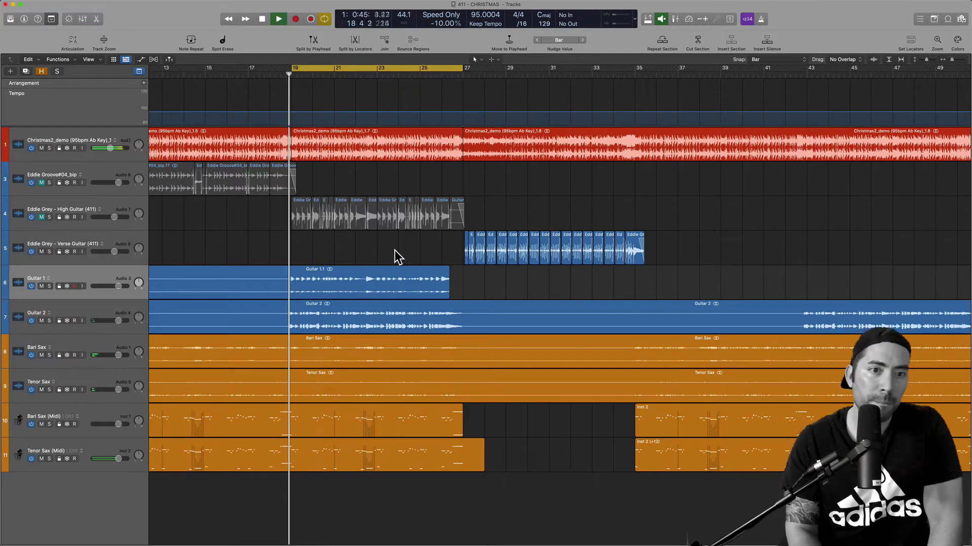
key(space)
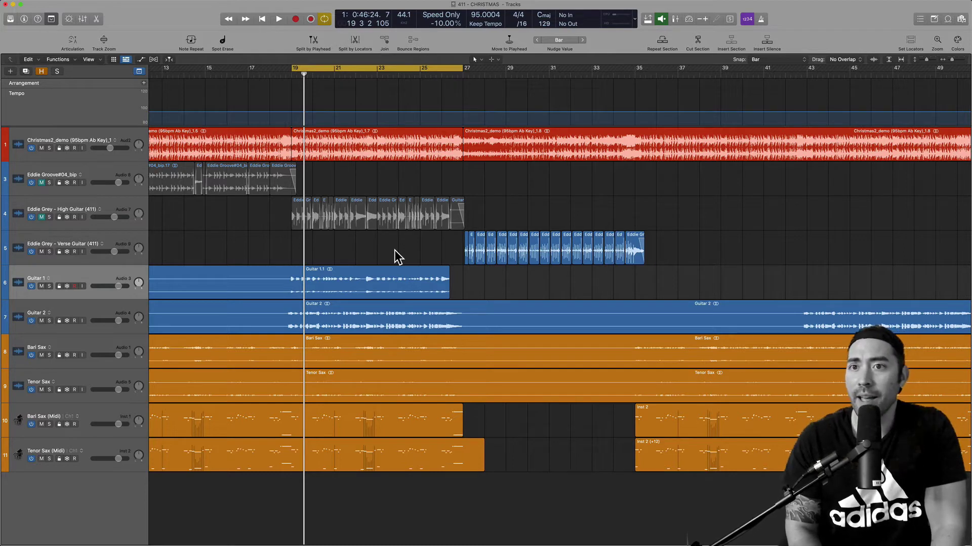
key(f)
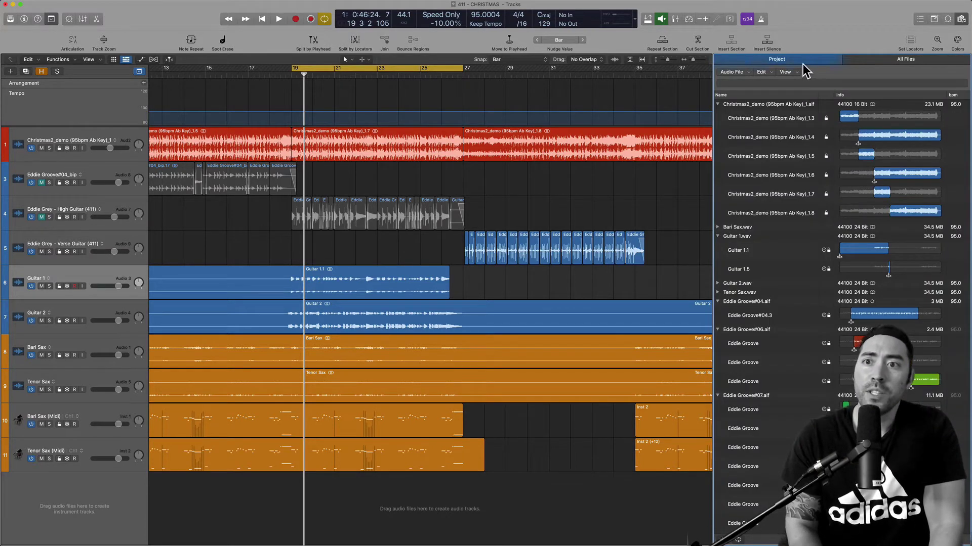
- Select all 17 project audio files and choose Audio File > Copy/Convert File(s)
click(811, 214)
key(super+a)
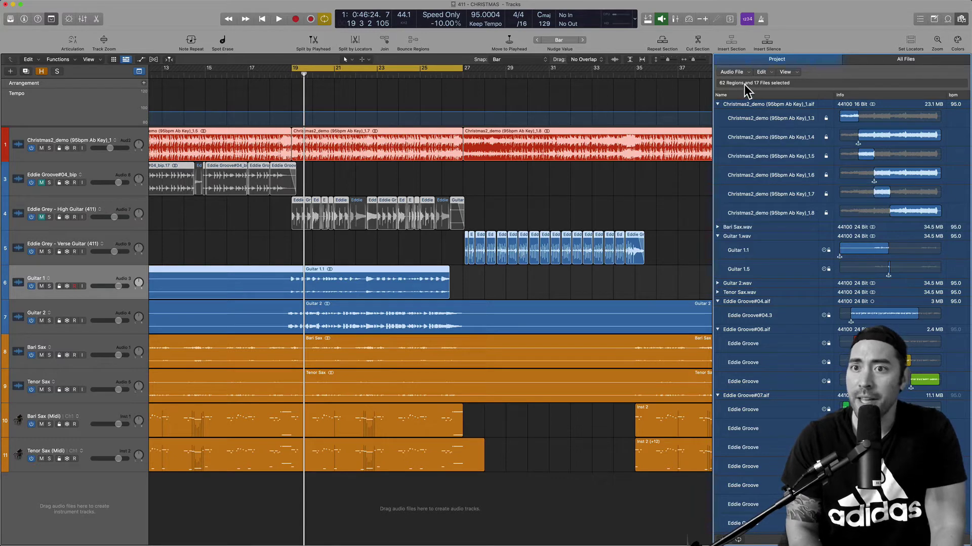
click(738, 72)
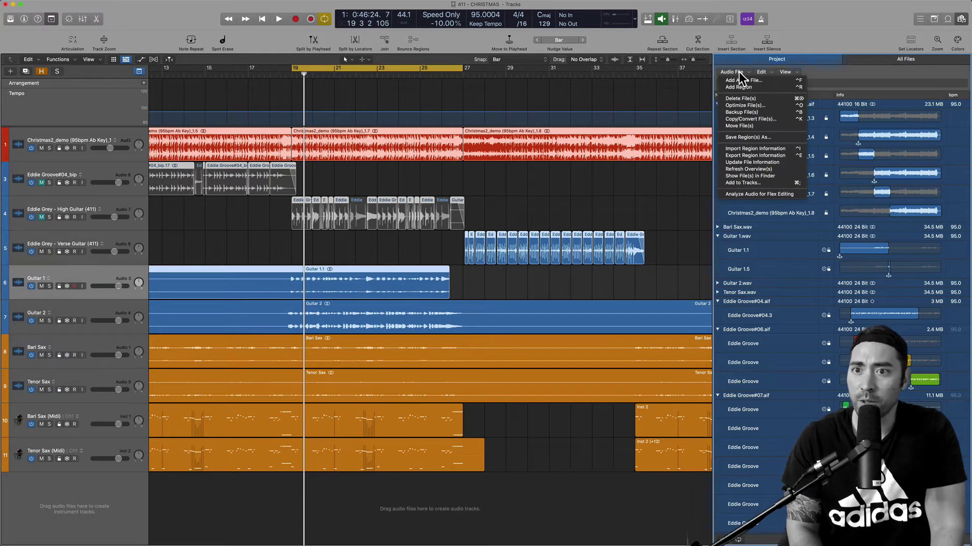
click(767, 117)
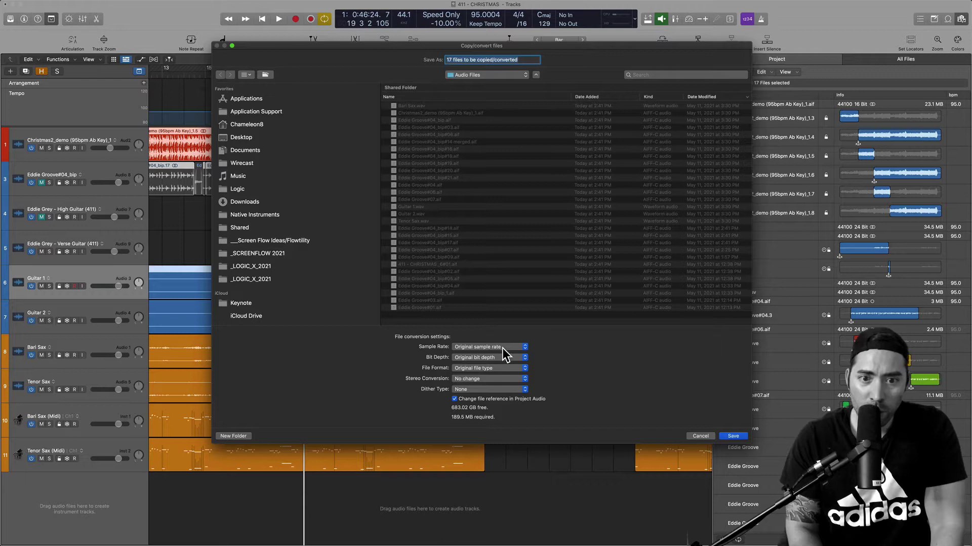
- Convert the copies to 48 kHz, 24 bit, no dither, appending ' - TEST' to their names, and save
click(502, 349)
click(500, 360)
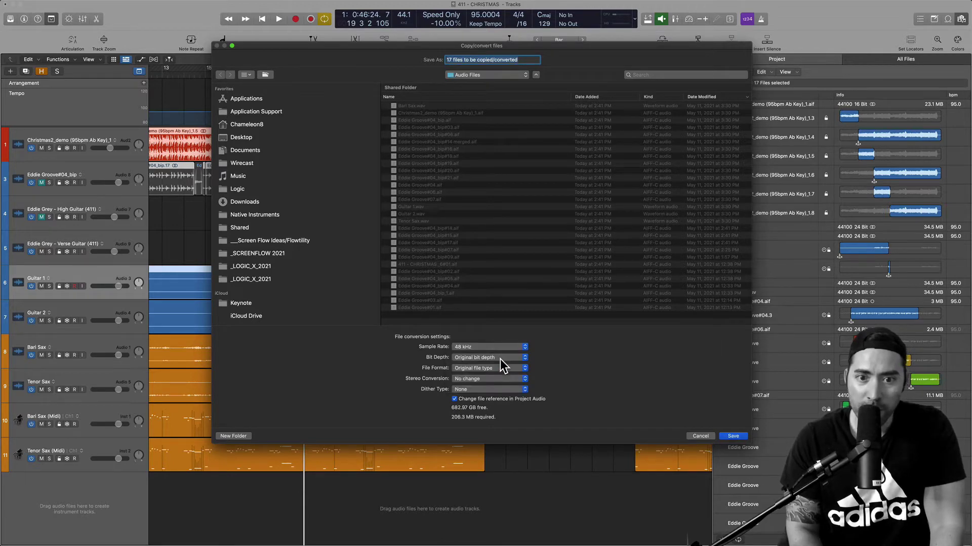
click(493, 356)
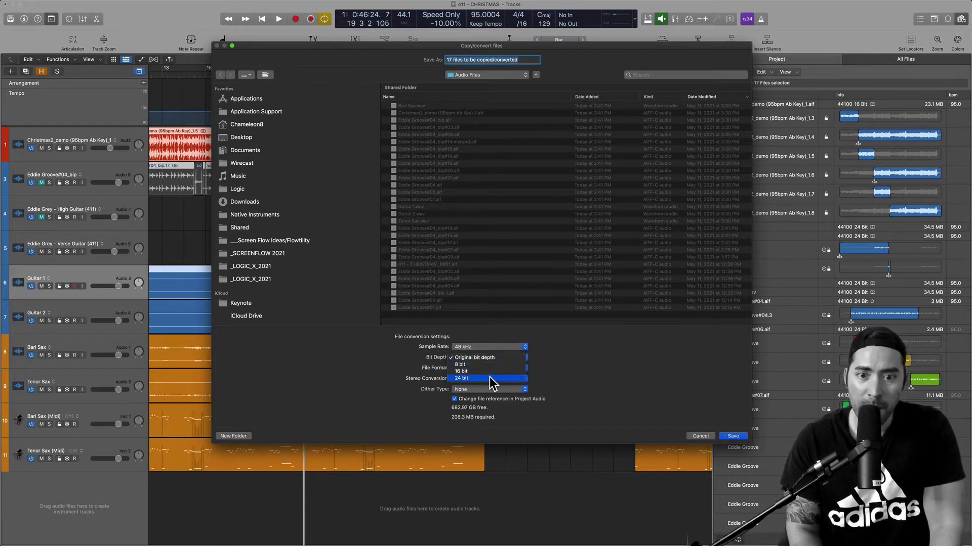
click(488, 378)
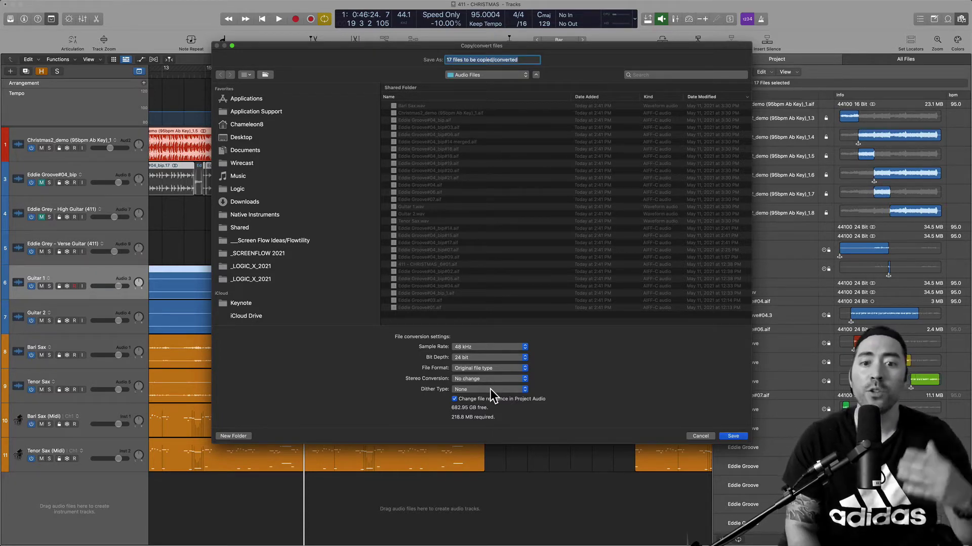
click(490, 390)
click(491, 390)
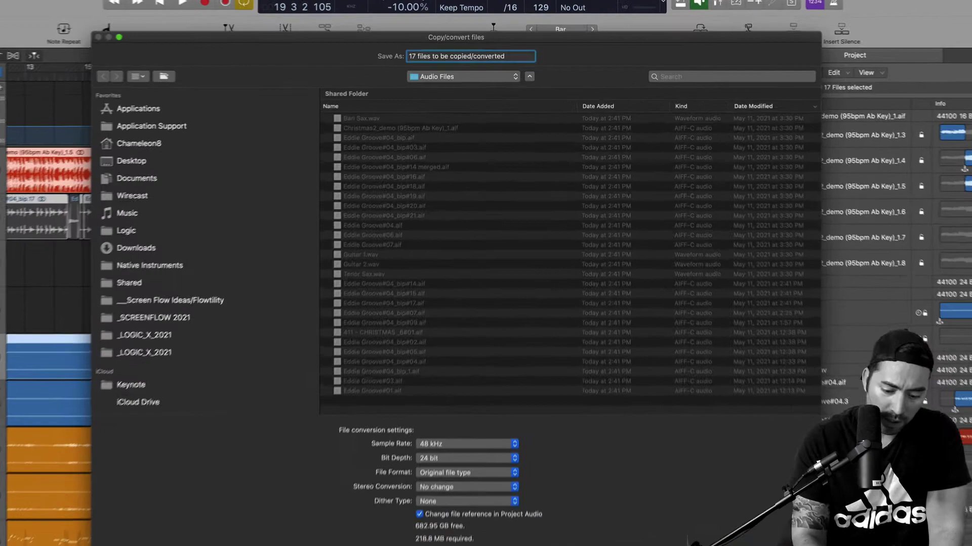
key(Right)
text(- TEST)
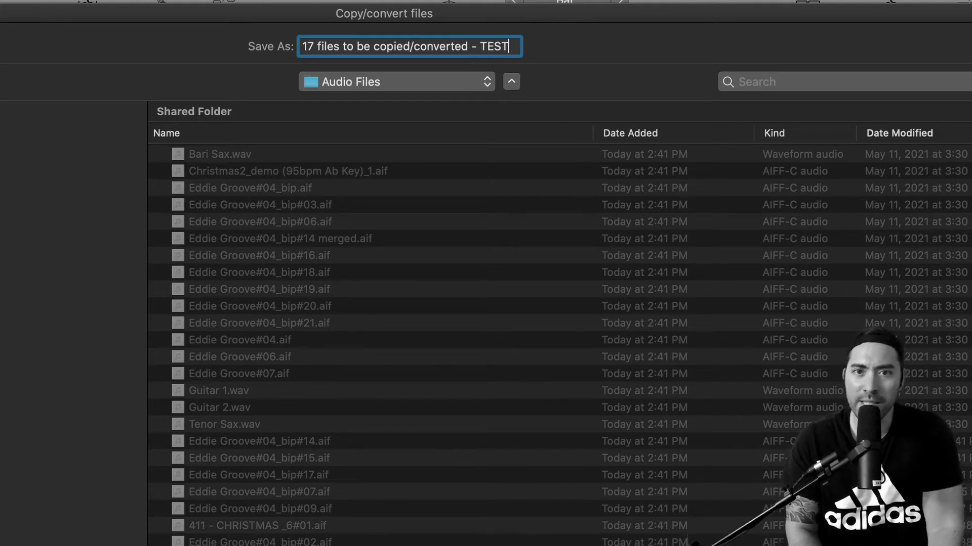
key(Return)
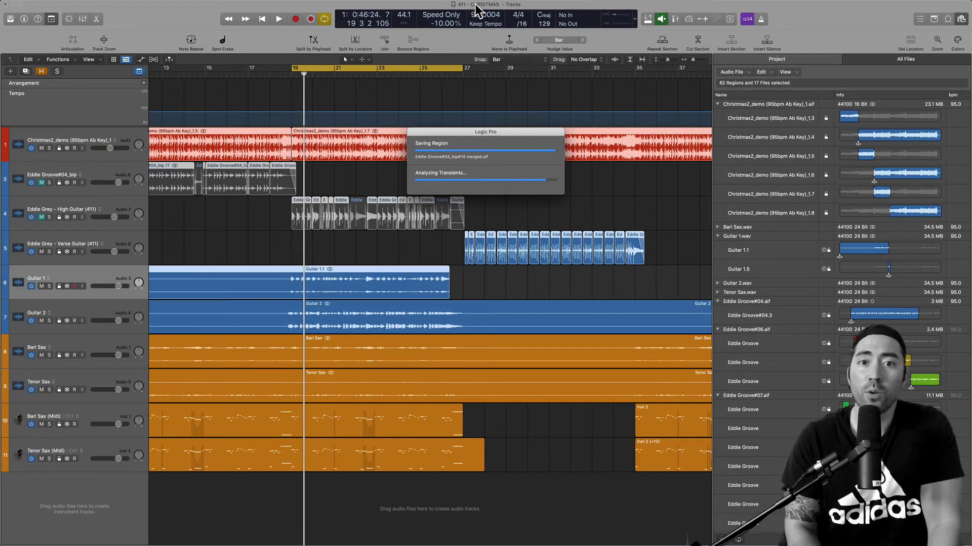
- Open the project's Audio Files folder in Finder and select the 17 TEST copies
super+click(477, 10)
click(478, 17)
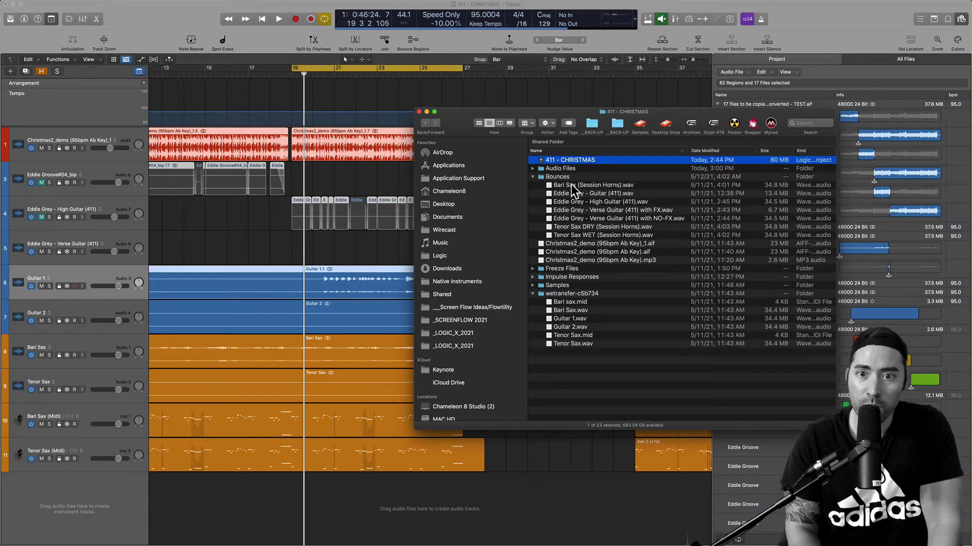
double_click(562, 168)
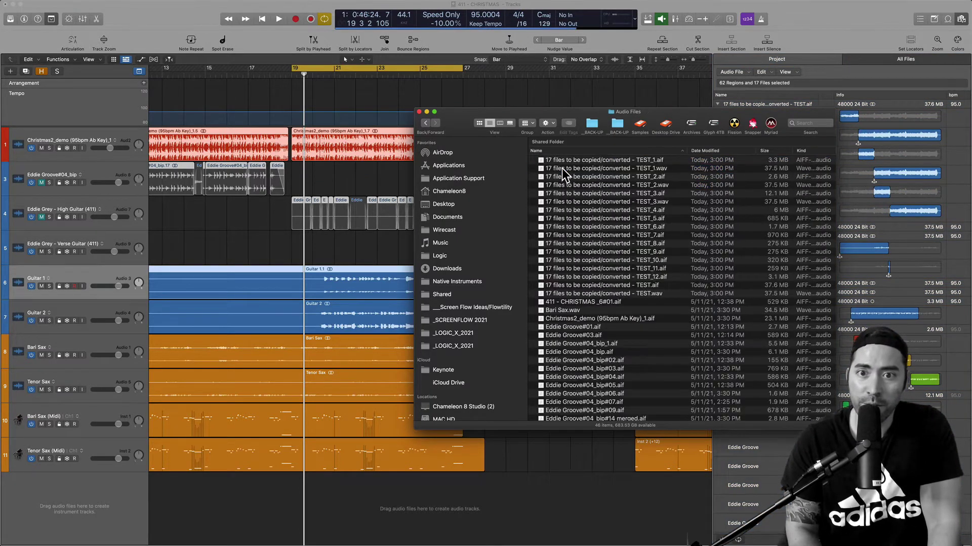
click(678, 293)
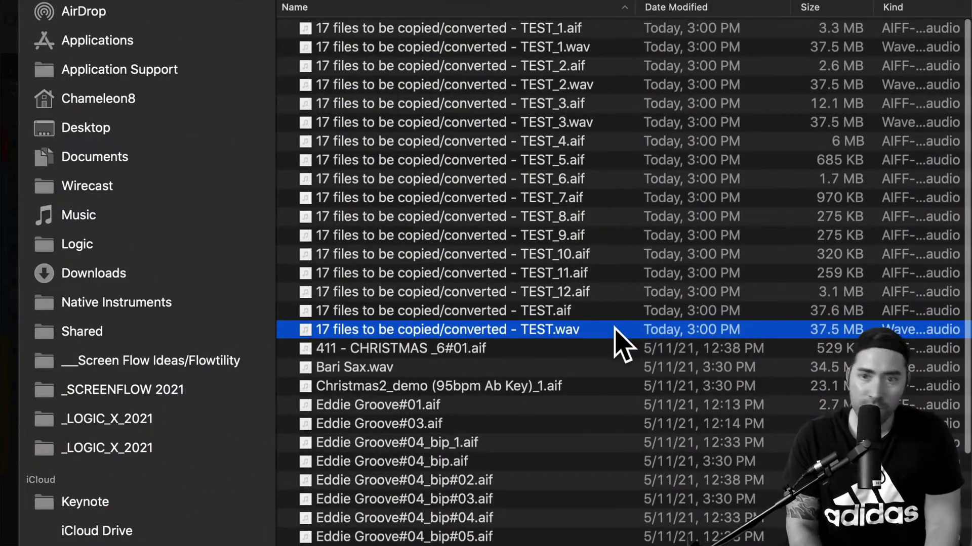
shift+click(554, 28)
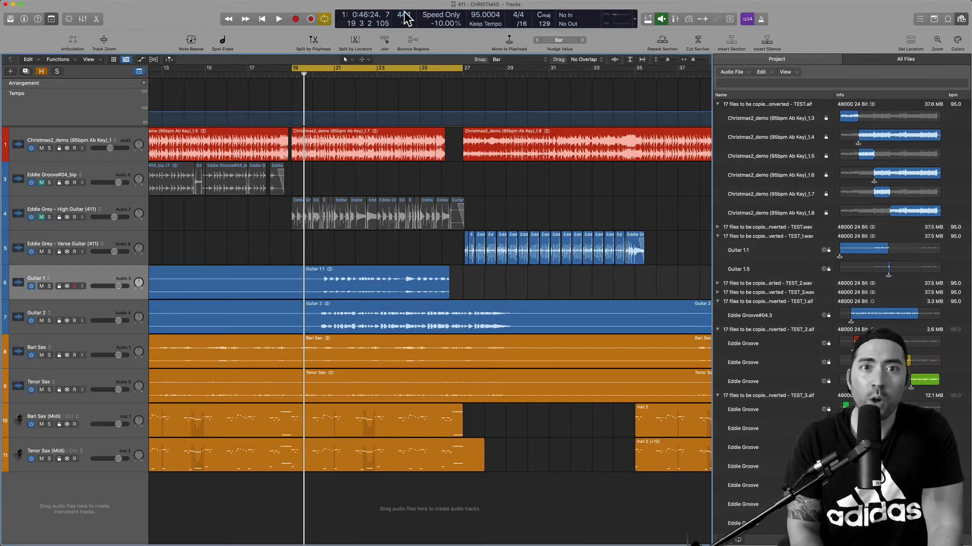
- Set the project sample rate to 48 kHz, show flex view, and play it briefly
click(404, 17)
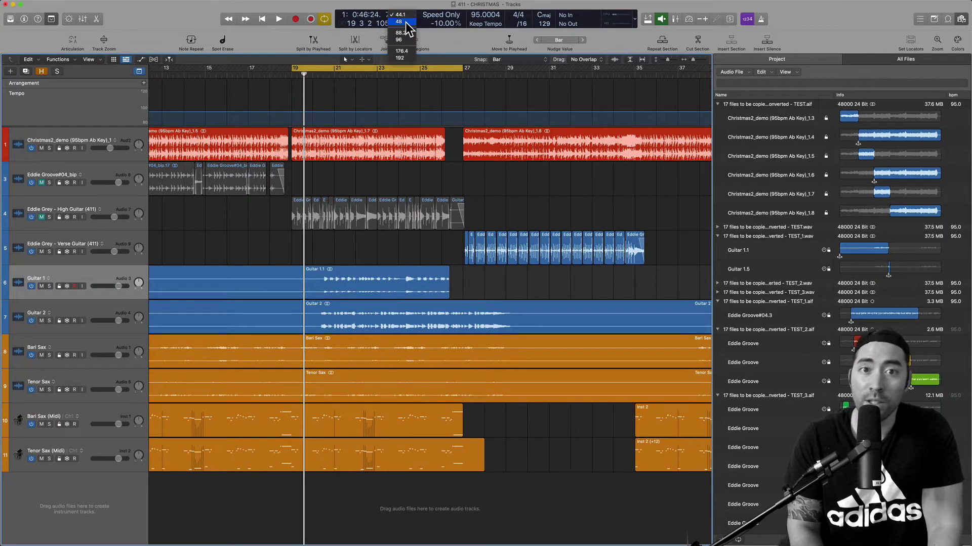
click(405, 29)
key(super+f)
key(space)
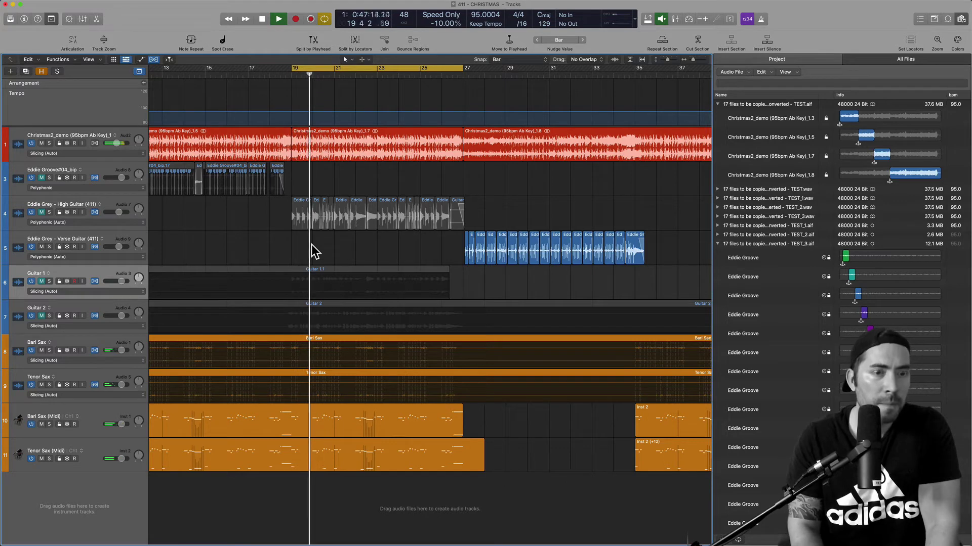
key(space)
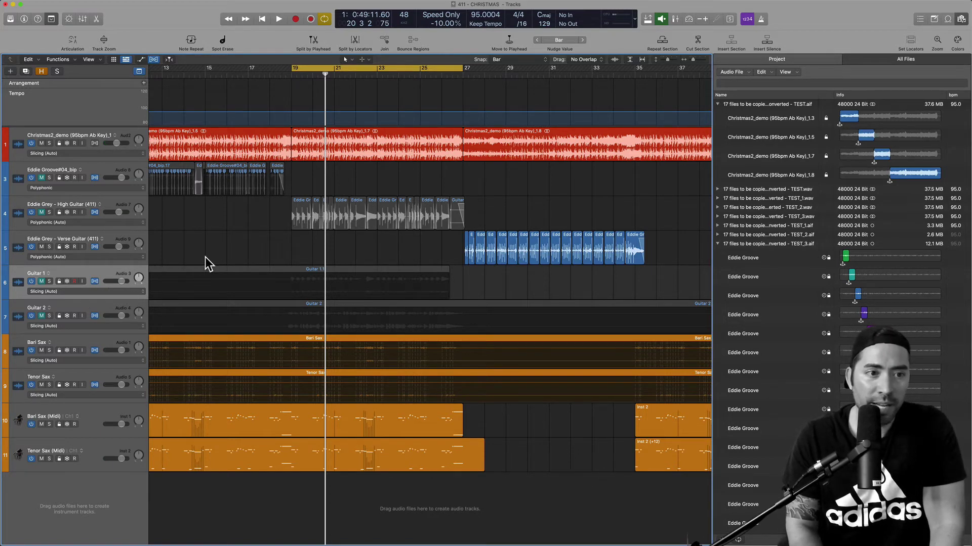
- Unmute Guitar 1 and Guitar 2, then play the session at 48 kHz
click(96, 282)
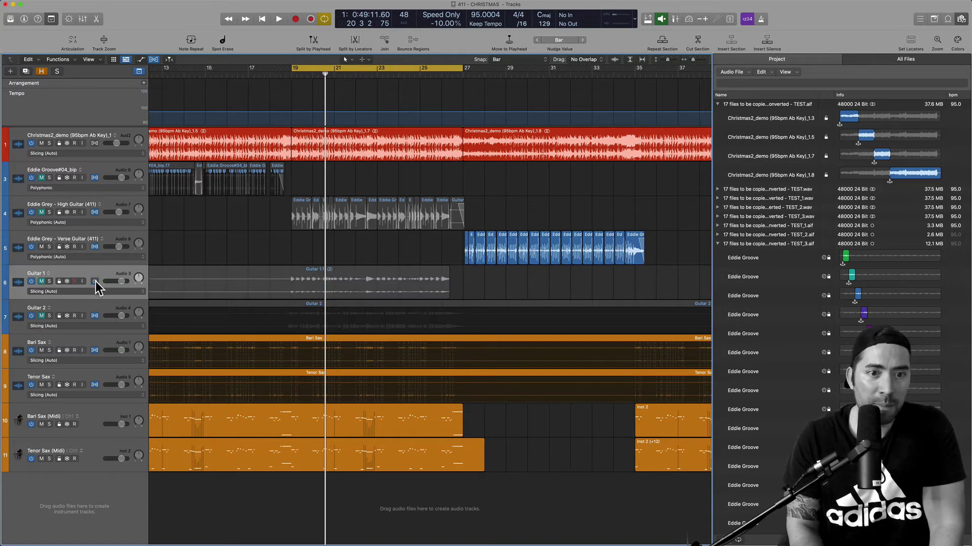
click(96, 317)
click(42, 282)
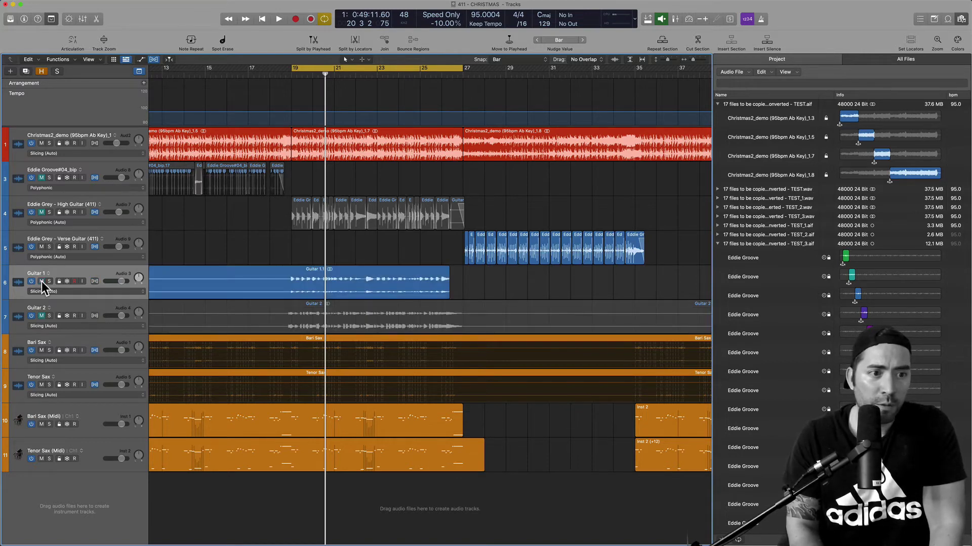
click(41, 316)
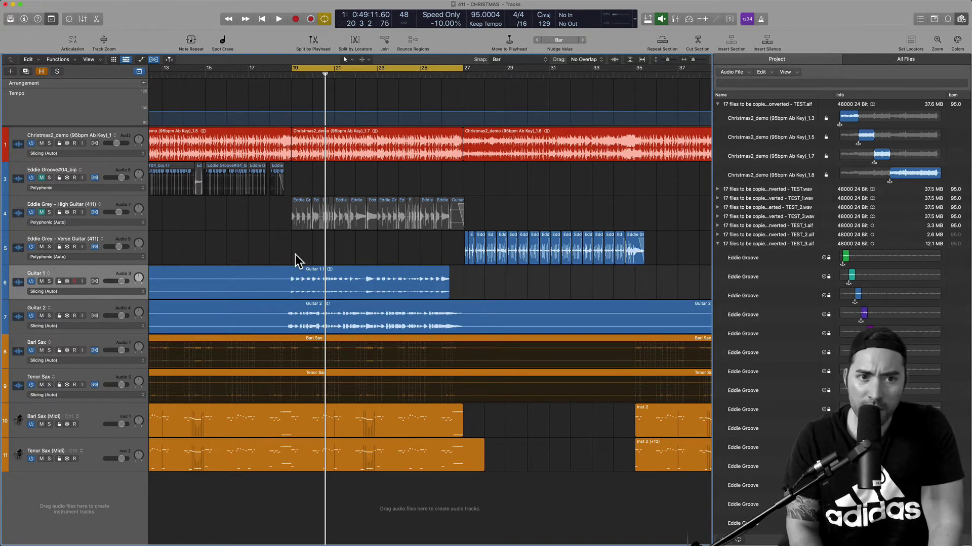
key(space)
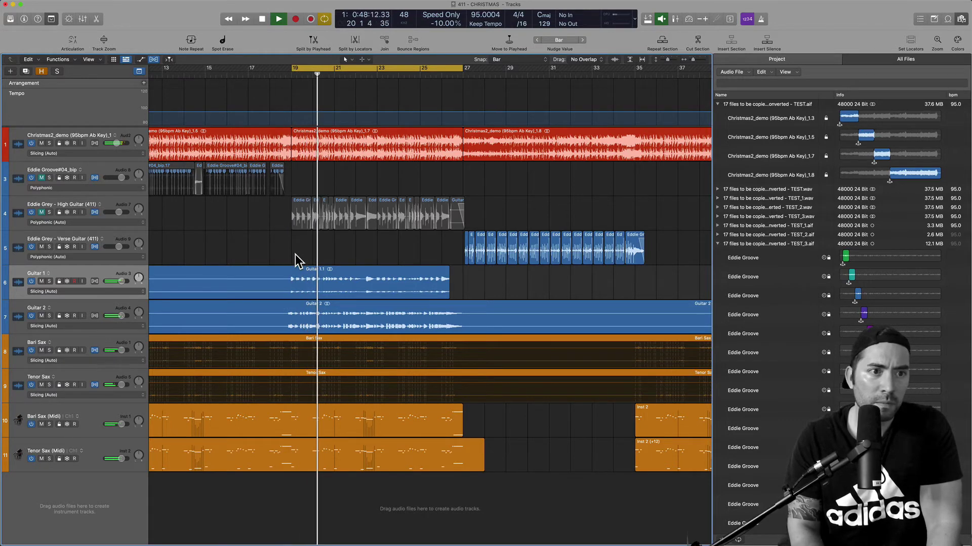
super+click(274, 276)
key(space)
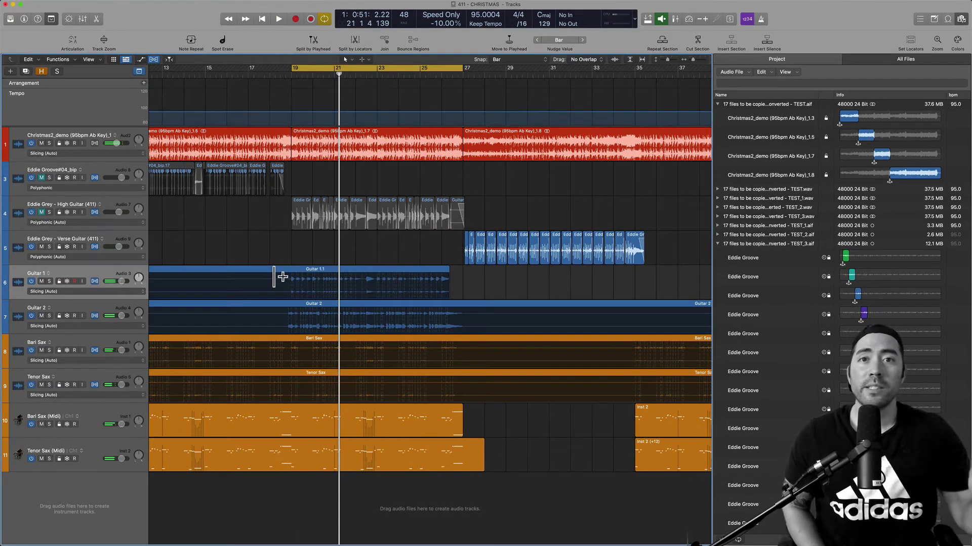